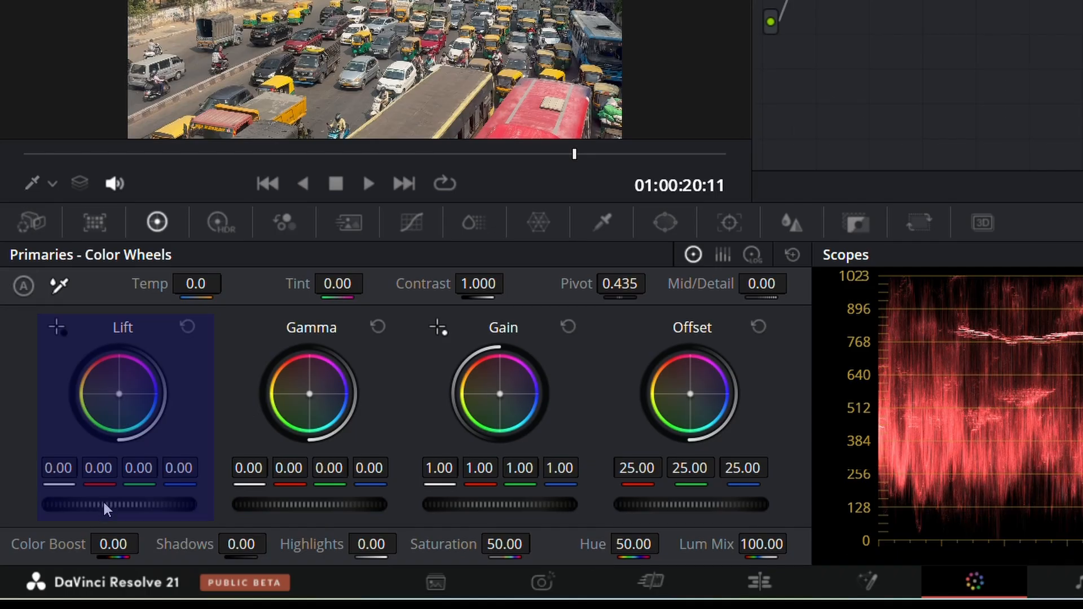
Step: Try lowering the Lift master wheel, then undo it
{"action": "left_click_drag", "start_coordinate": [103, 504], "coordinate": [93, 530]}
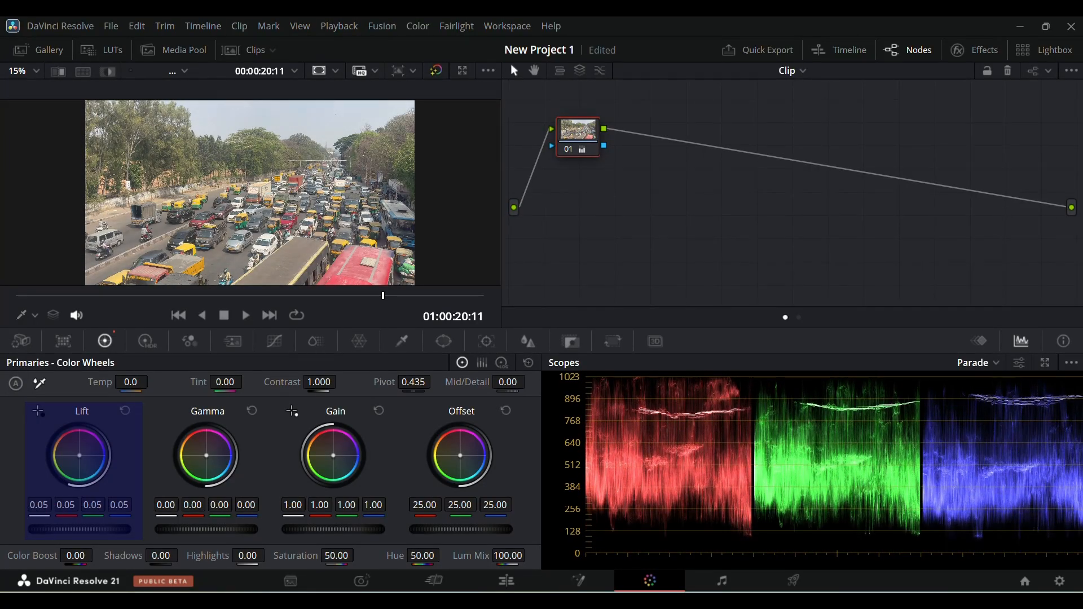
{"action": "key", "text": "ctrl+z"}
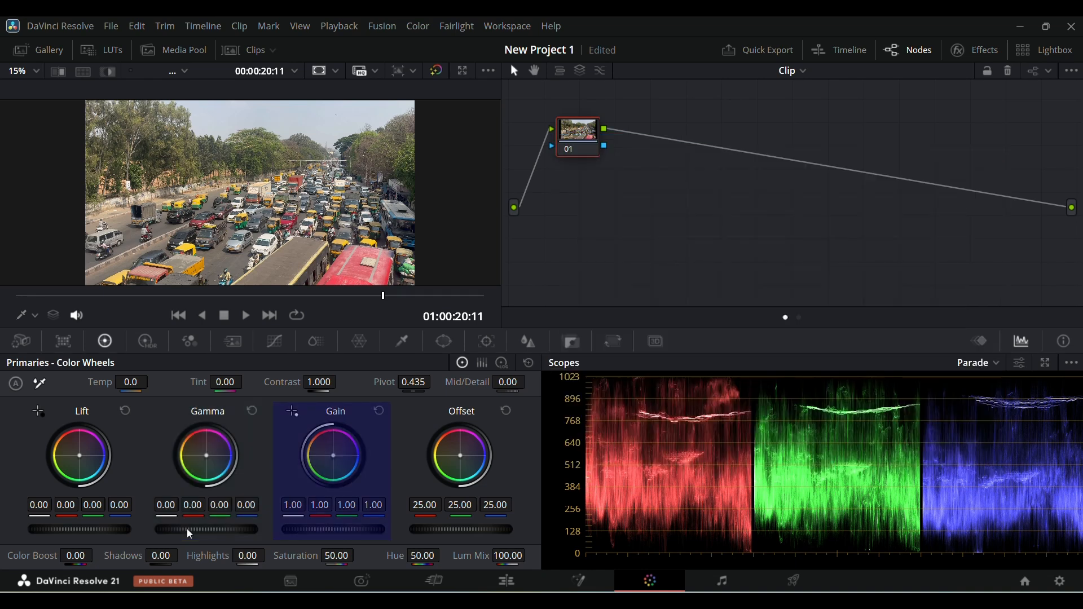
Step: Set the Gain master to 0.96 and toggle the node's bypass off and on to compare
{"action": "left_click_drag", "start_coordinate": [324, 530], "coordinate": [382, 531]}
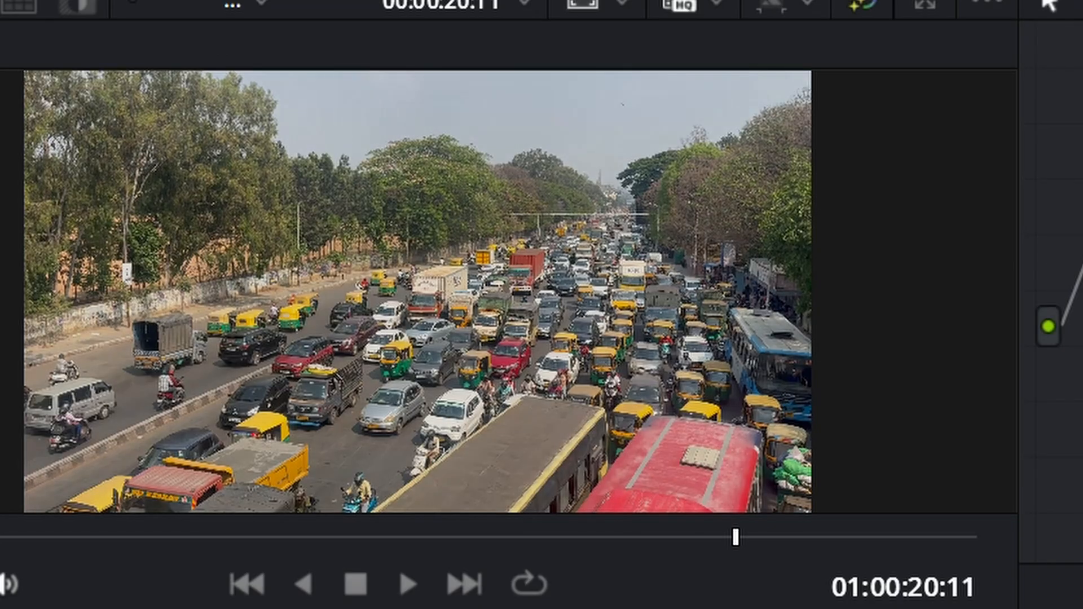
{"action": "key", "text": "ctrl+d"}
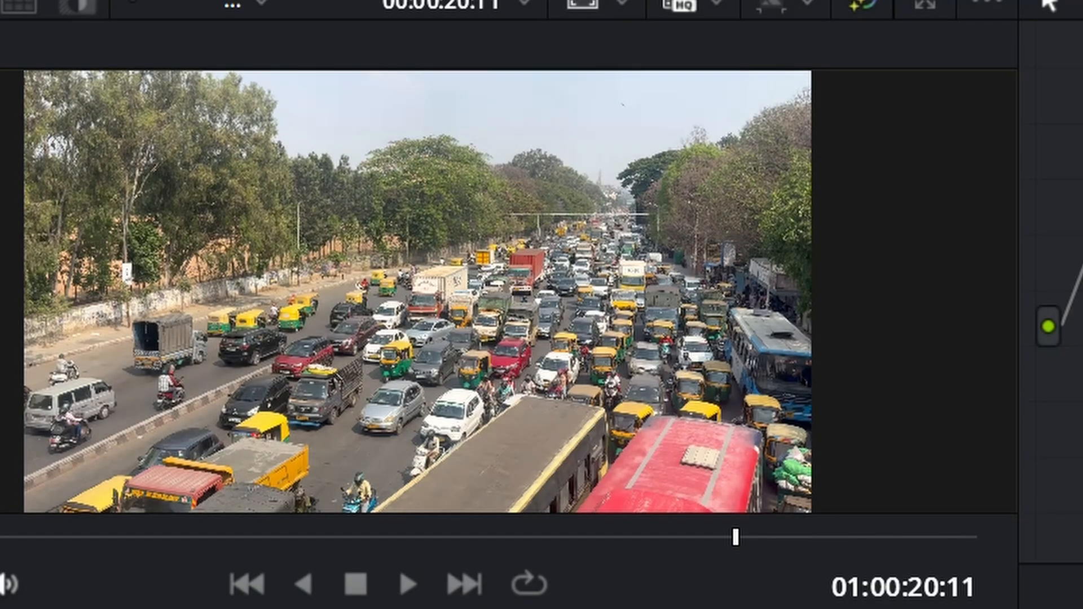
{"action": "key", "text": "ctrl+d"}
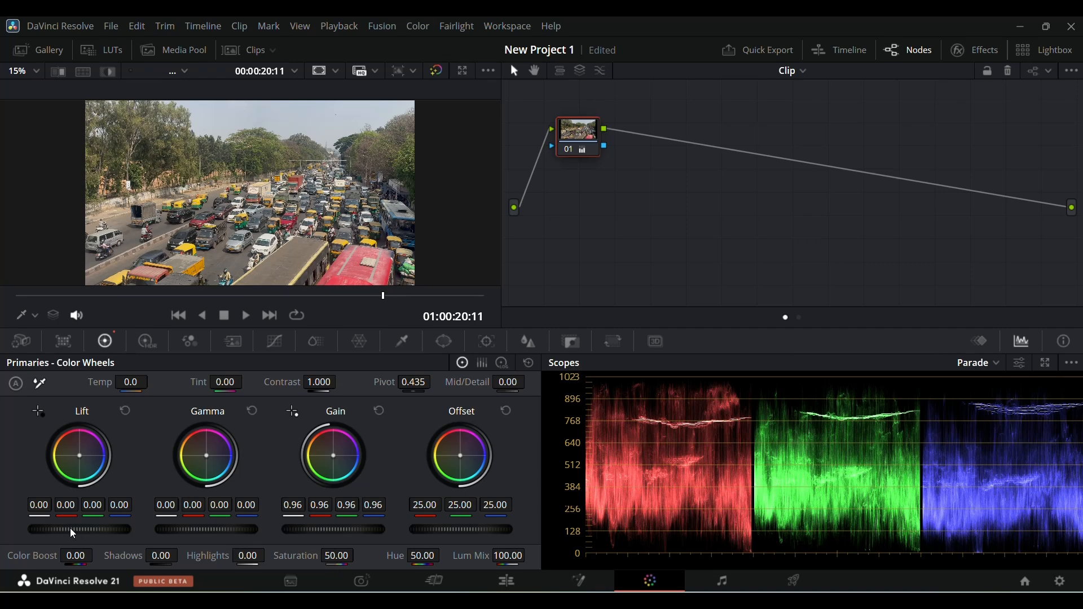
Step: Set the Lift master to -0.05 and the Gamma master to 0.06
{"action": "mouse_move", "coordinate": [70, 528]}
{"action": "left_mouse_down"}
{"action": "mouse_move", "coordinate": [80, 530]}
{"action": "mouse_move", "coordinate": [59, 530]}
{"action": "left_mouse_up"}
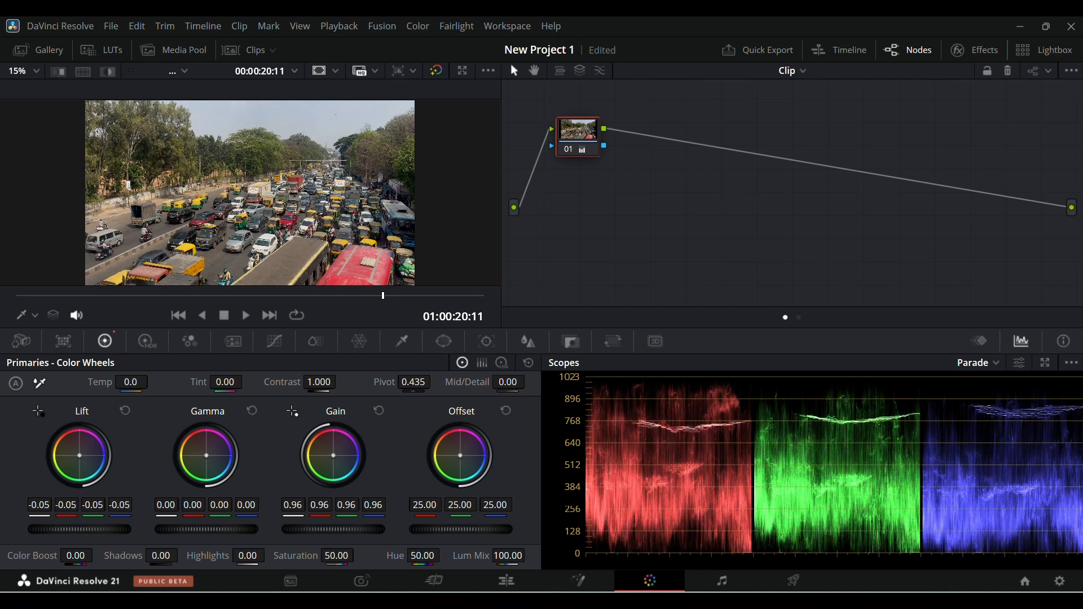
{"action": "left_click_drag", "start_coordinate": [206, 530], "coordinate": [233, 529]}
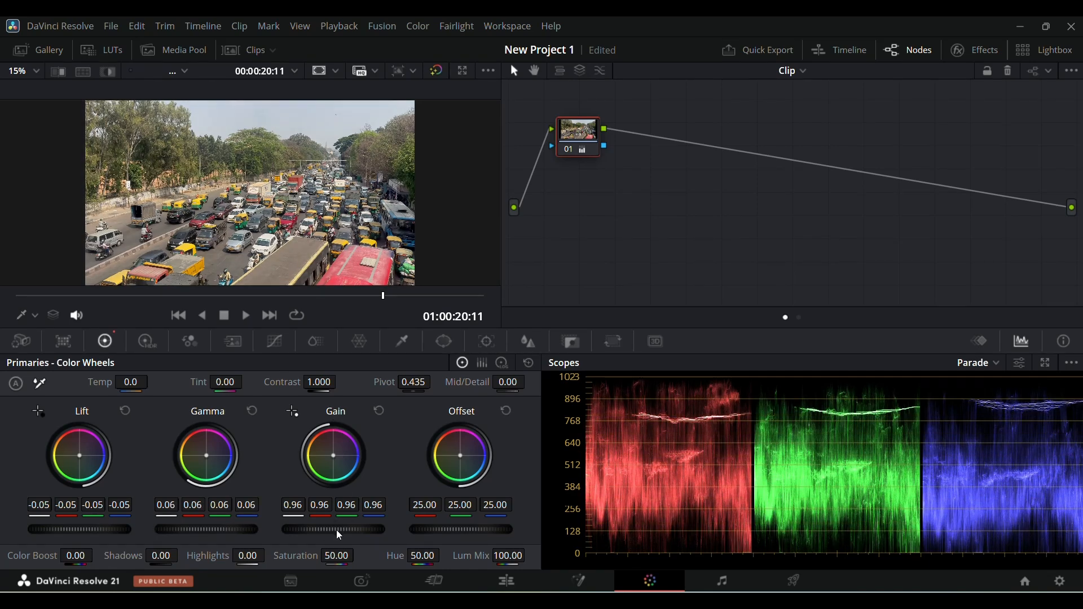
Step: Raise the Gain master to 1.13 and cool the temperature to -1550
{"action": "left_click_drag", "start_coordinate": [333, 530], "coordinate": [468, 535]}
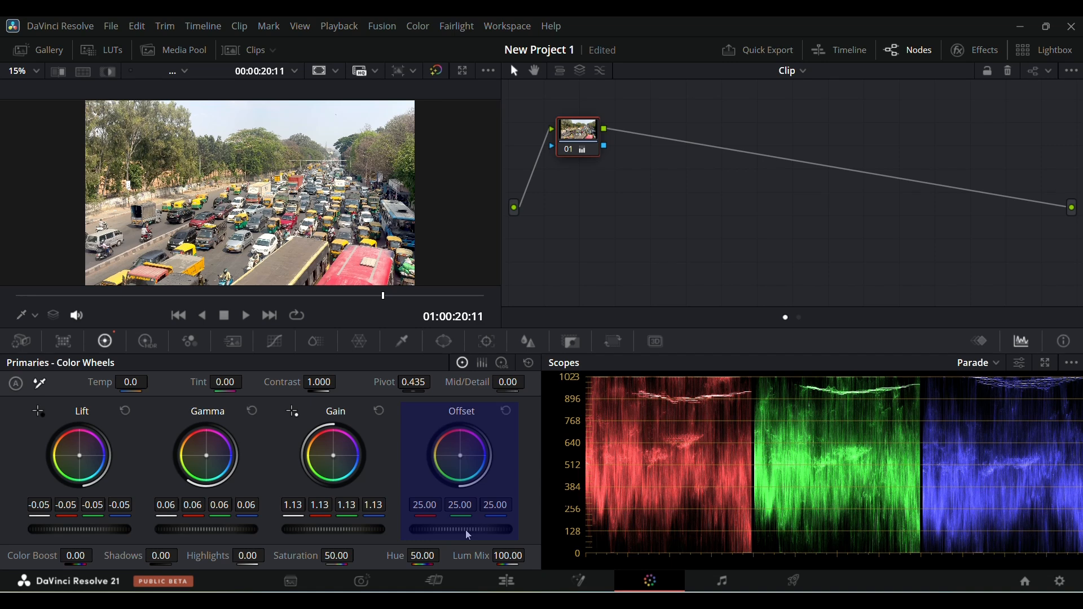
{"action": "left_click_drag", "start_coordinate": [464, 529], "coordinate": [491, 530]}
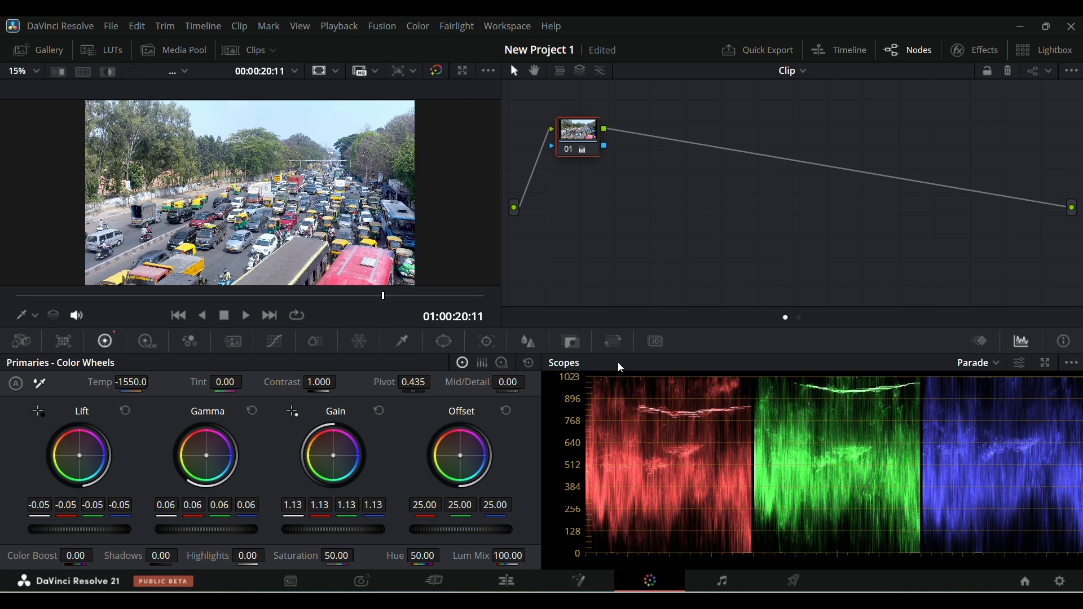
Step: Switch the scope display to Waveform, then to Vectorscope
{"action": "left_click", "coordinate": [998, 368]}
{"action": "left_click", "coordinate": [997, 382]}
{"action": "left_click", "coordinate": [997, 366]}
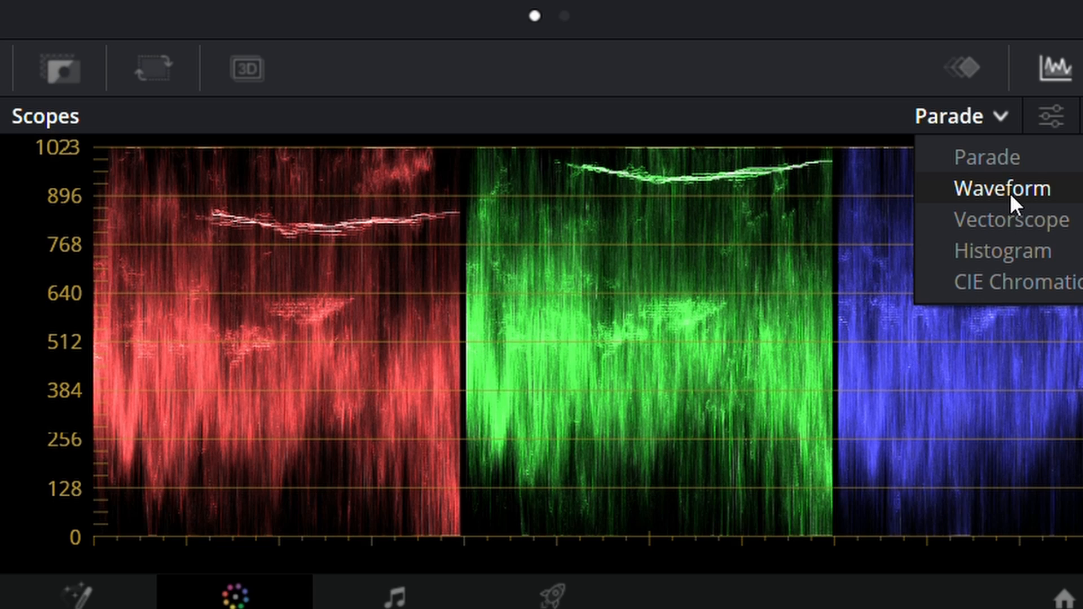
{"action": "left_click", "coordinate": [1010, 193]}
{"action": "left_click", "coordinate": [997, 116]}
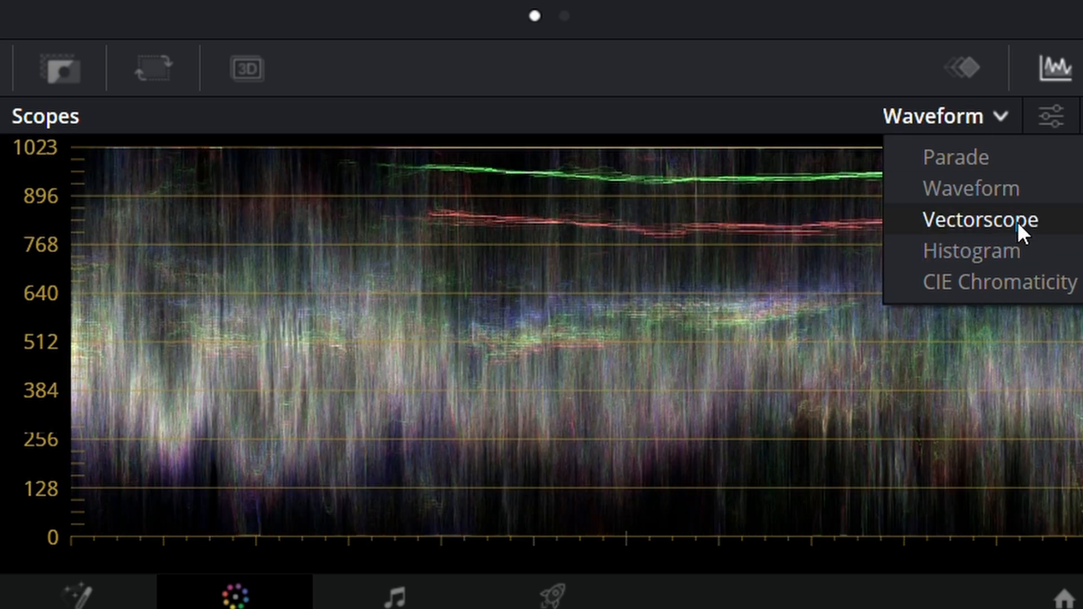
{"action": "left_click", "coordinate": [1017, 221]}
Step: Switch the scope display to Histogram, CIE Chromaticity, and back to Parade
{"action": "left_click", "coordinate": [997, 117]}
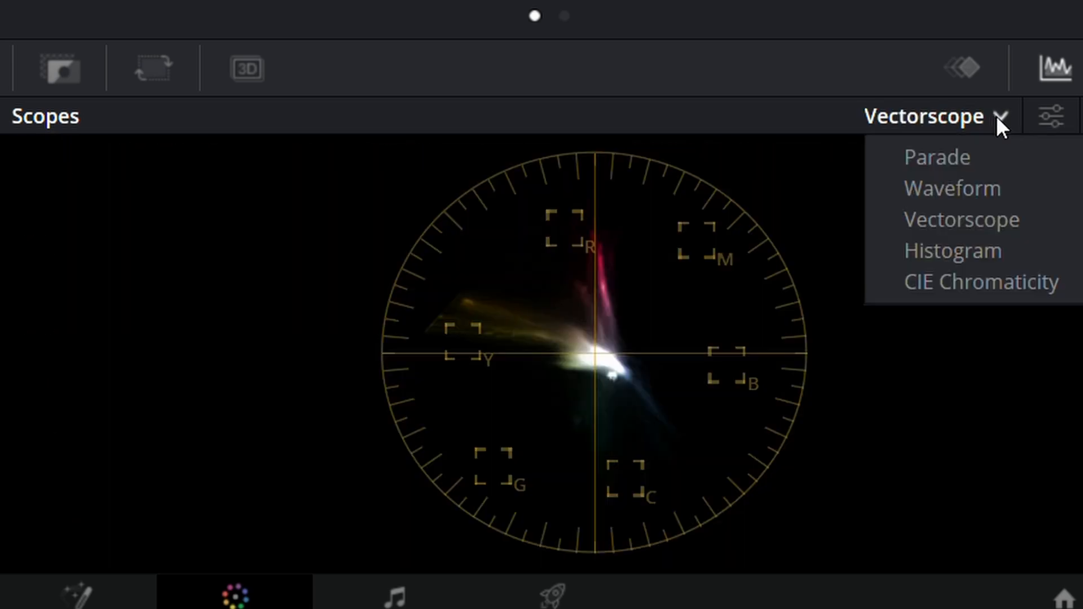
{"action": "left_click", "coordinate": [1001, 253]}
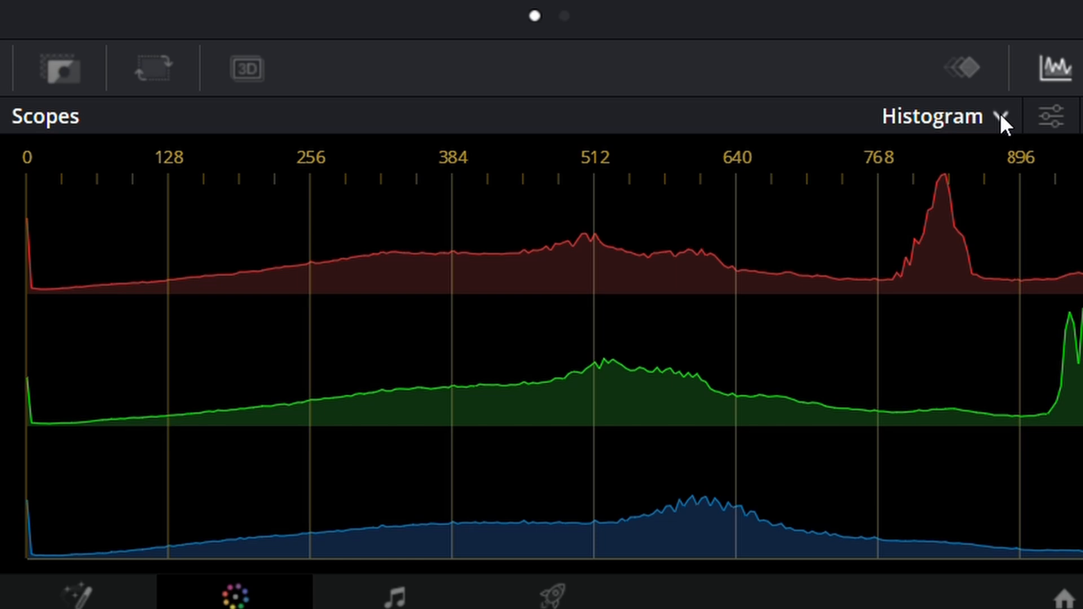
{"action": "left_click", "coordinate": [1001, 116]}
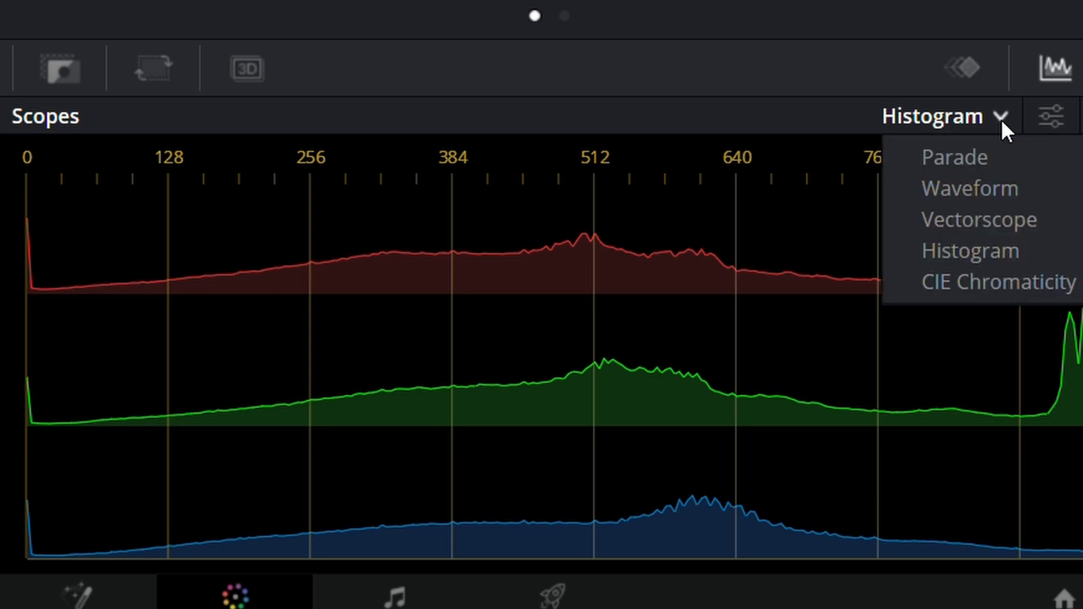
{"action": "left_click", "coordinate": [1014, 285]}
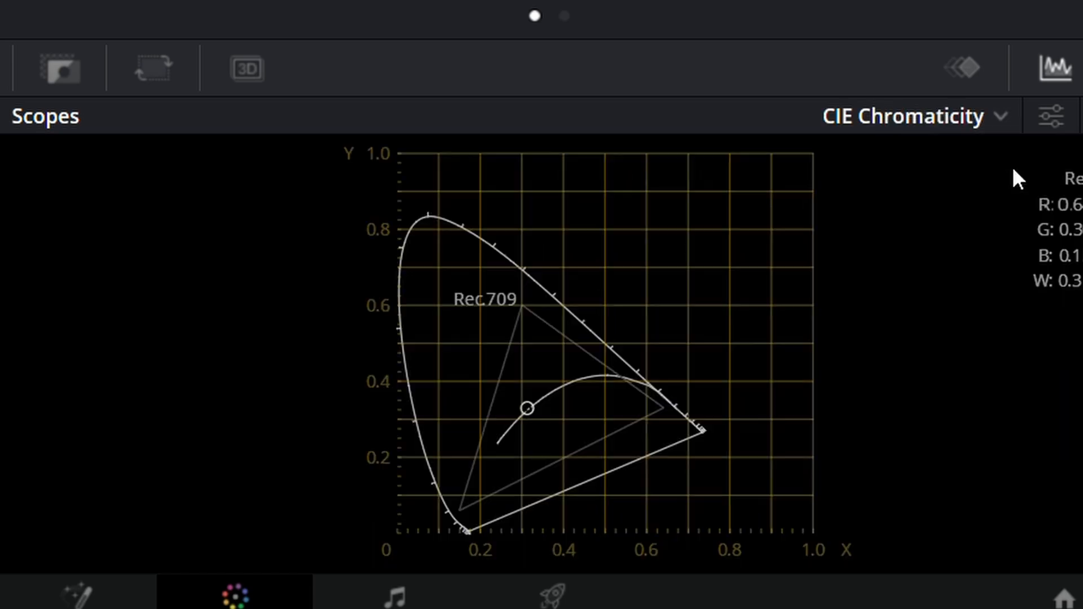
{"action": "left_click", "coordinate": [1000, 116]}
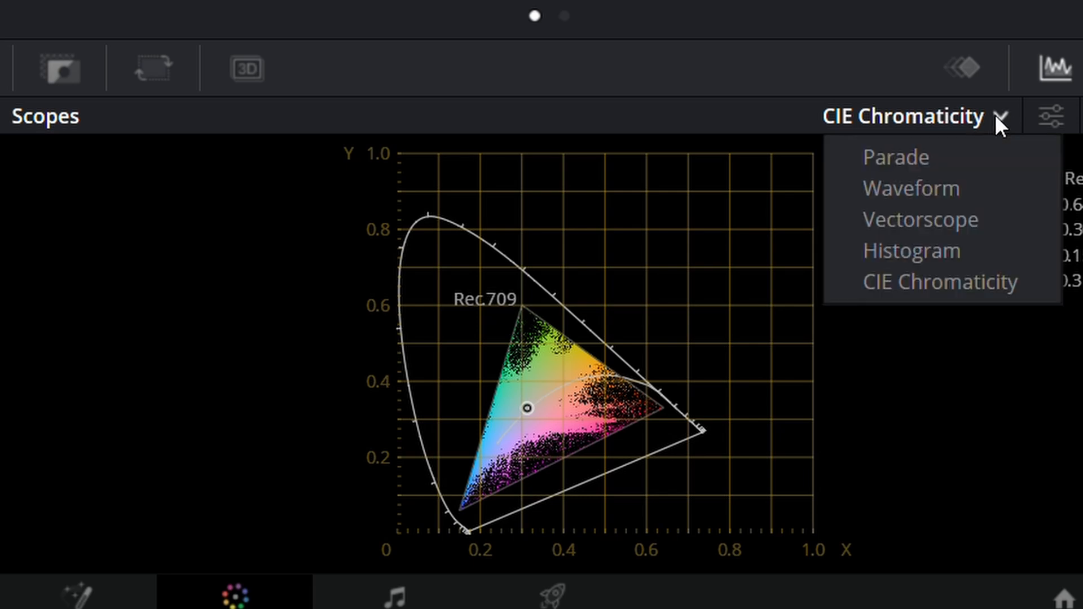
{"action": "left_click", "coordinate": [937, 158]}
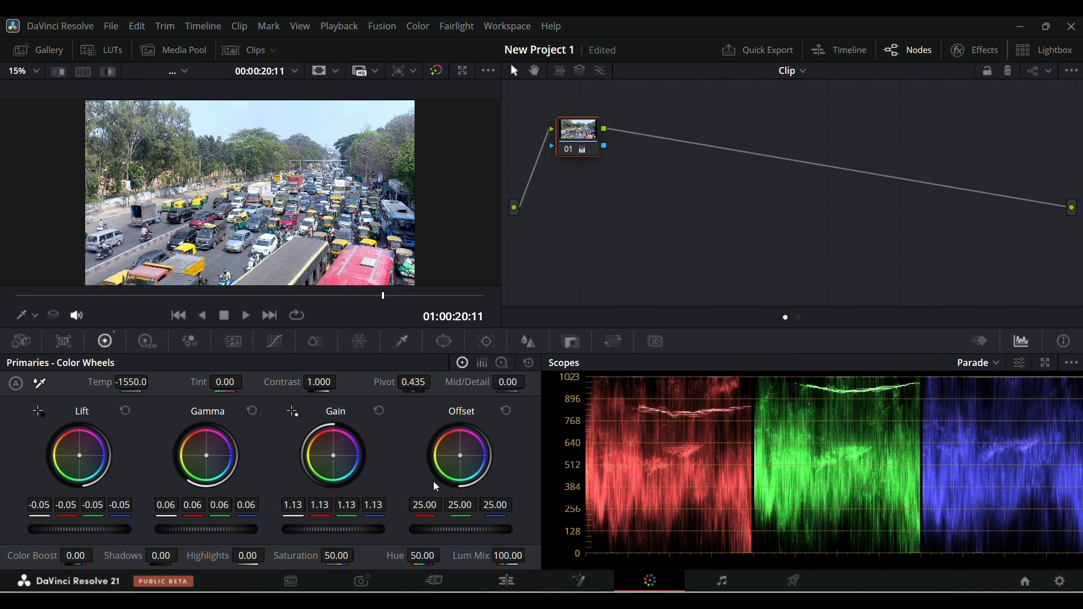
Step: Reset the Lift, Gamma and Gain wheels
{"action": "left_click", "coordinate": [123, 412]}
{"action": "left_click", "coordinate": [252, 410]}
{"action": "left_click", "coordinate": [379, 411]}
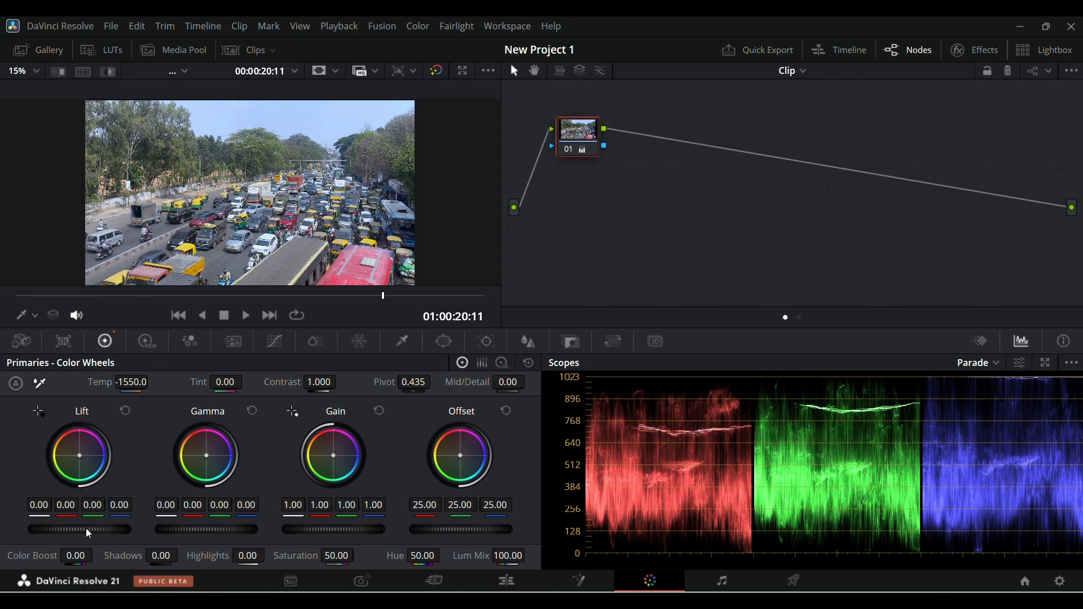
Step: Nudge the Lift master slightly and undo the last two adjustments
{"action": "mouse_move", "coordinate": [85, 528]}
{"action": "left_mouse_down"}
{"action": "mouse_move", "coordinate": [104, 528]}
{"action": "mouse_move", "coordinate": [90, 528]}
{"action": "left_mouse_up"}
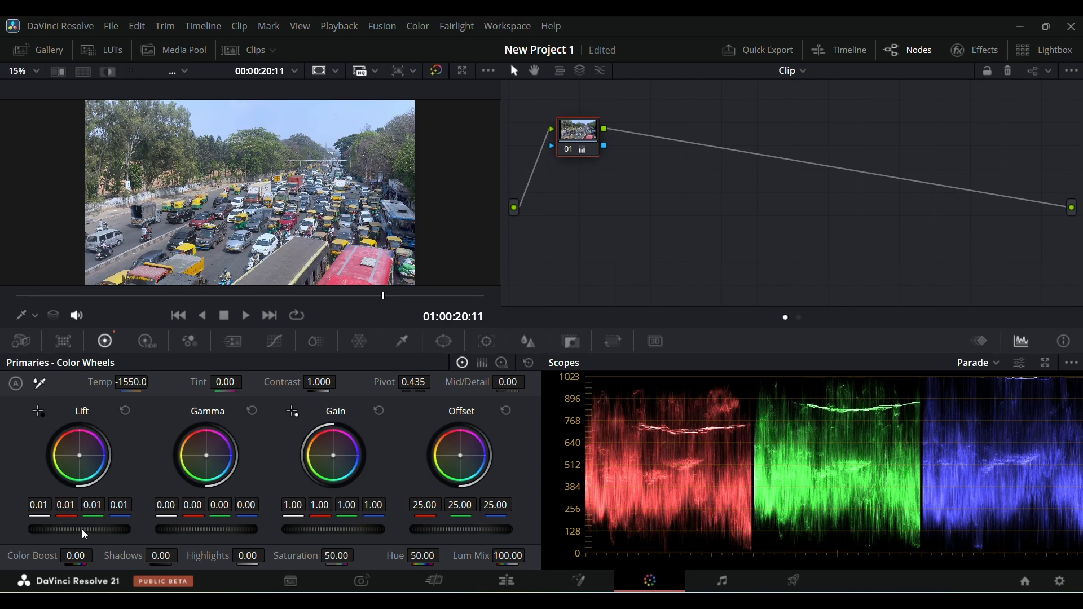
{"action": "key", "text": "ctrl+z"}
{"action": "key", "text": "ctrl+z"}
Step: Set the Lift master to -0.05 and save the project
{"action": "left_click_drag", "start_coordinate": [80, 529], "coordinate": [68, 529]}
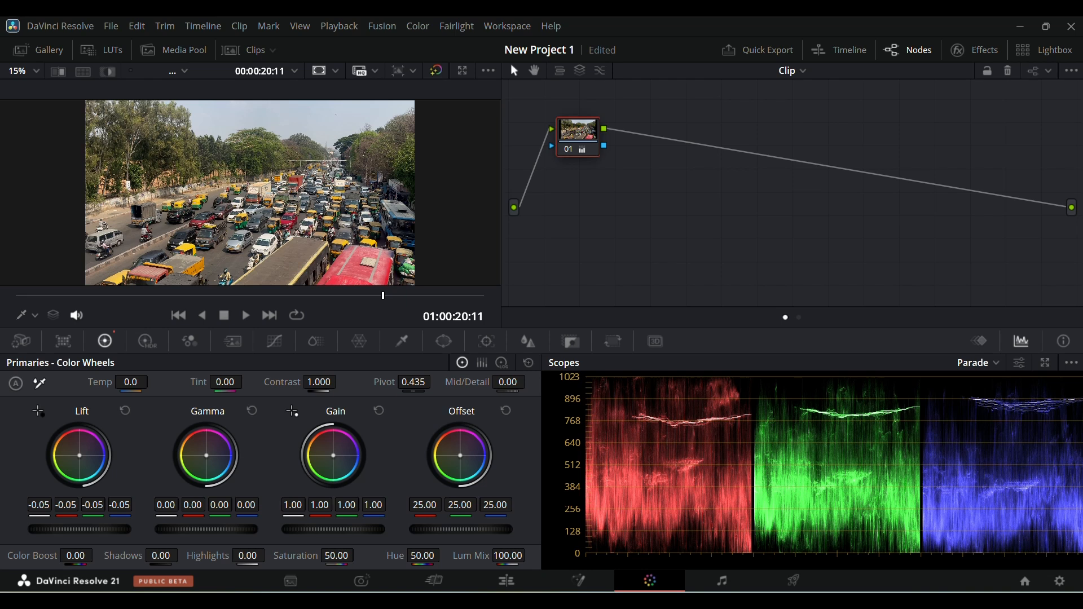
{"action": "key", "text": "ctrl+s"}
Step: Set the Gain master to 1.02 and the Gamma master to -0.02
{"action": "left_click_drag", "start_coordinate": [333, 529], "coordinate": [339, 530]}
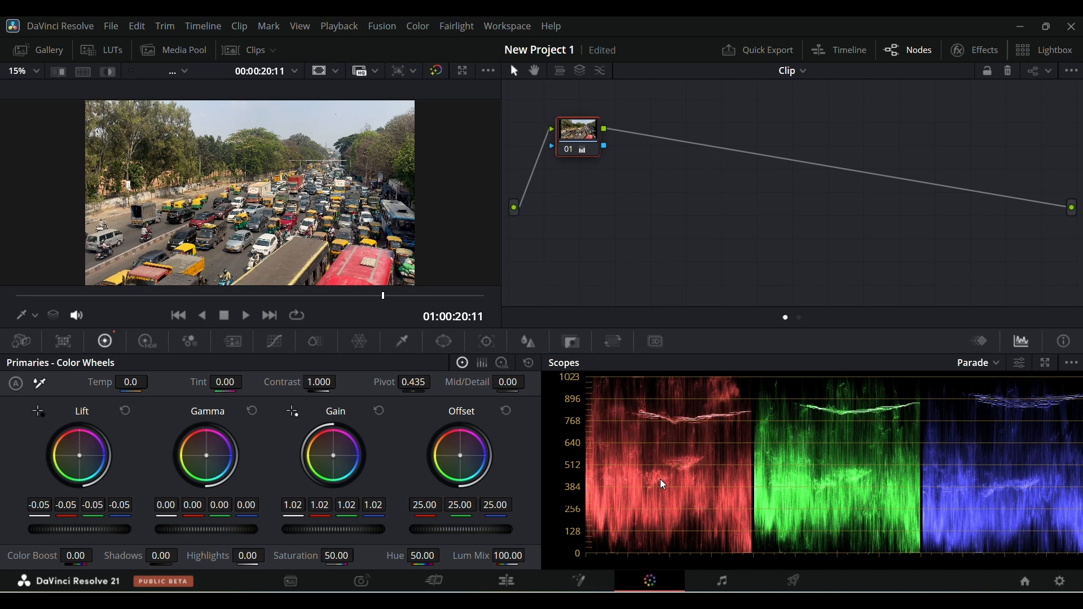
{"action": "left_click_drag", "start_coordinate": [207, 530], "coordinate": [229, 529]}
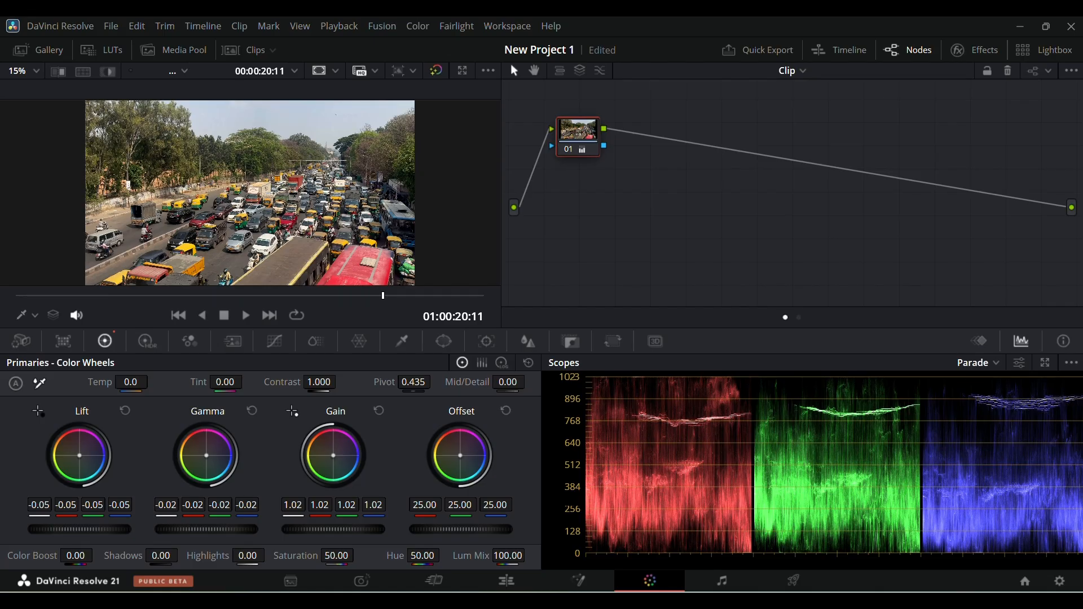
Step: Raise the Gain's green channel to 1.12 and blue channel to 1.15
{"action": "mouse_move", "coordinate": [206, 529]}
{"action": "left_mouse_down"}
{"action": "mouse_move", "coordinate": [216, 529]}
{"action": "mouse_move", "coordinate": [207, 529]}
{"action": "left_mouse_up"}
{"action": "mouse_move", "coordinate": [347, 506]}
{"action": "left_mouse_down"}
{"action": "mouse_move", "coordinate": [395, 507]}
{"action": "mouse_move", "coordinate": [347, 506]}
{"action": "mouse_move", "coordinate": [375, 506]}
{"action": "left_mouse_up"}
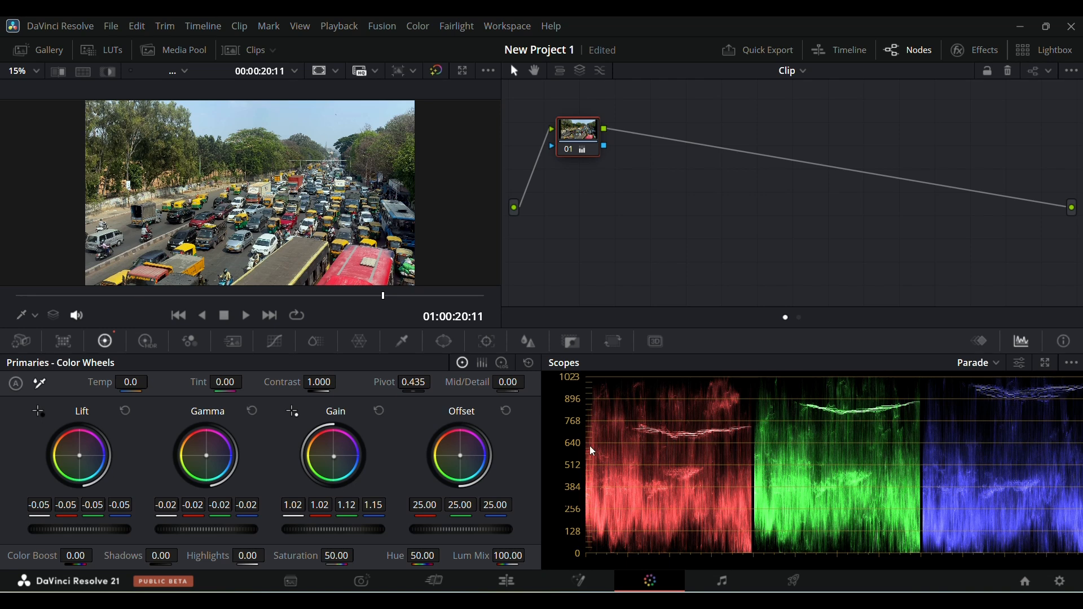
Step: Toggle the grade bypass on the viewer repeatedly to compare the original and graded image
{"action": "left_click", "coordinate": [439, 71]}
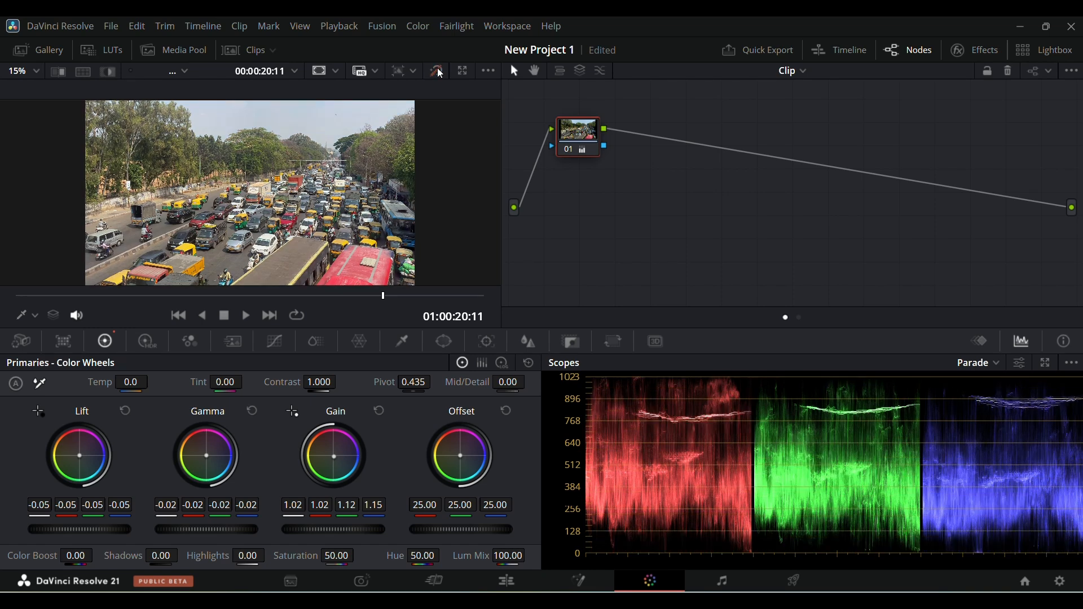
{"action": "left_click", "coordinate": [440, 72]}
{"action": "left_click", "coordinate": [440, 71]}
{"action": "left_click", "coordinate": [439, 71]}
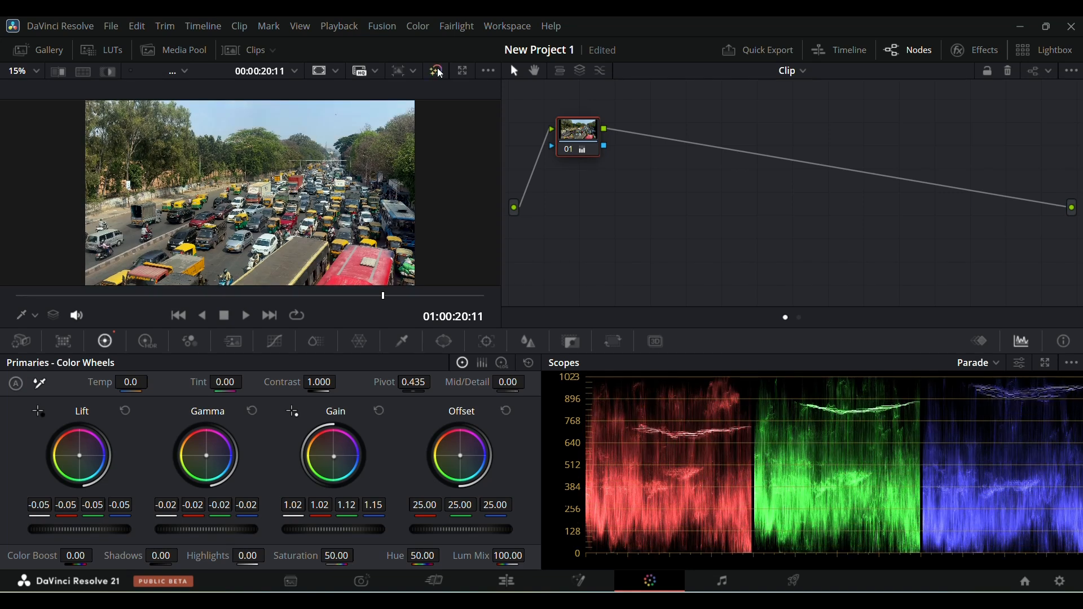
{"action": "left_click", "coordinate": [439, 71]}
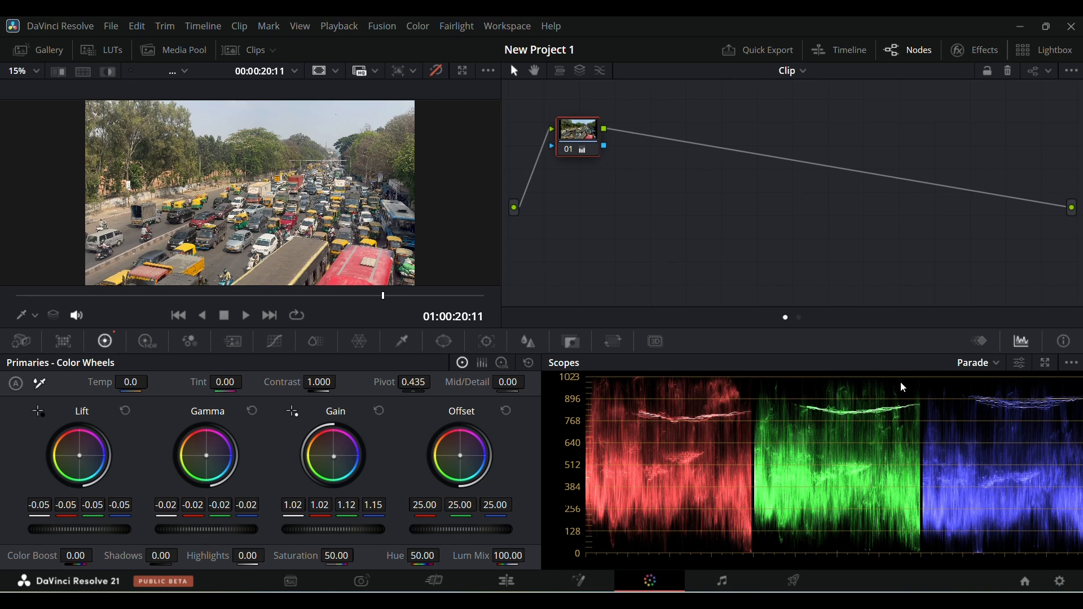
{"action": "left_click", "coordinate": [439, 68]}
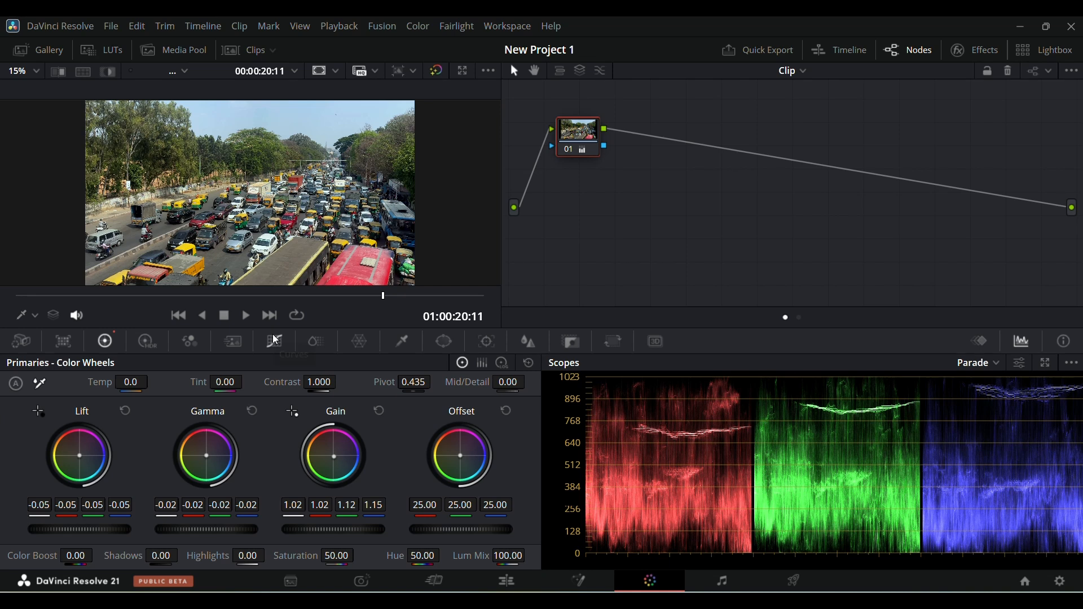
Step: Raise the Gain master to 1.09 and set the Lift master to -0.06
{"action": "left_click_drag", "start_coordinate": [334, 529], "coordinate": [369, 531]}
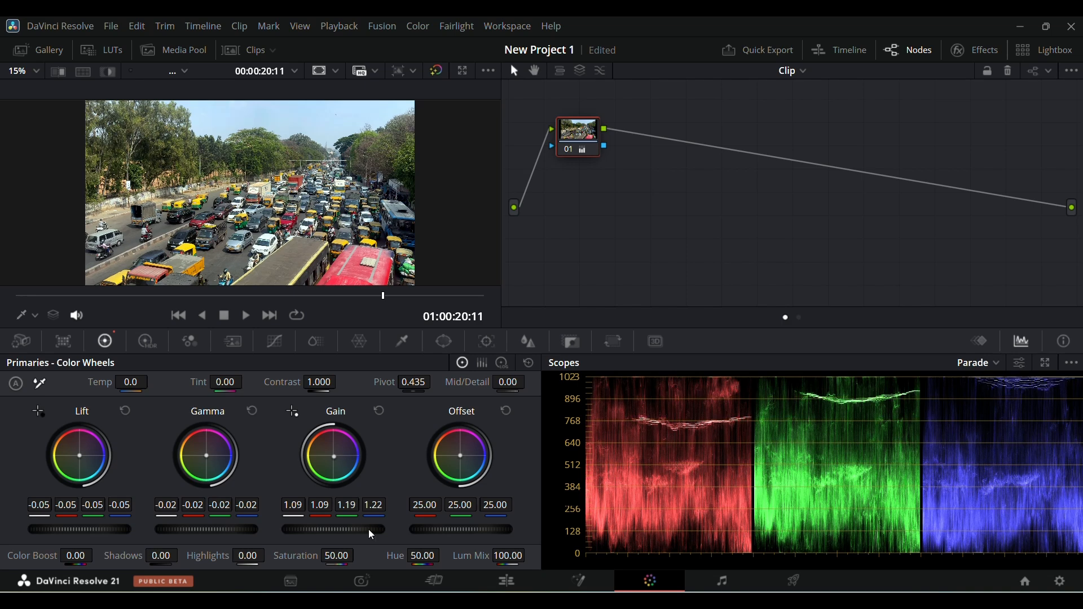
{"action": "left_click_drag", "start_coordinate": [80, 529], "coordinate": [75, 529]}
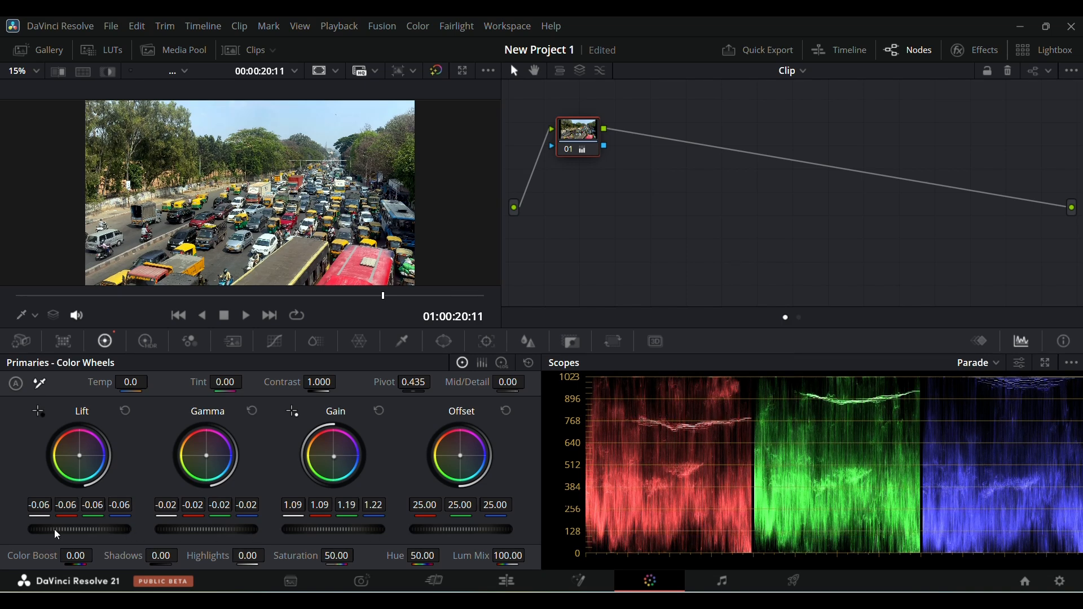
Step: Switch to Log wheels and set Shadow to -0.08 and Midtone to 0.39
{"action": "left_click", "coordinate": [502, 363]}
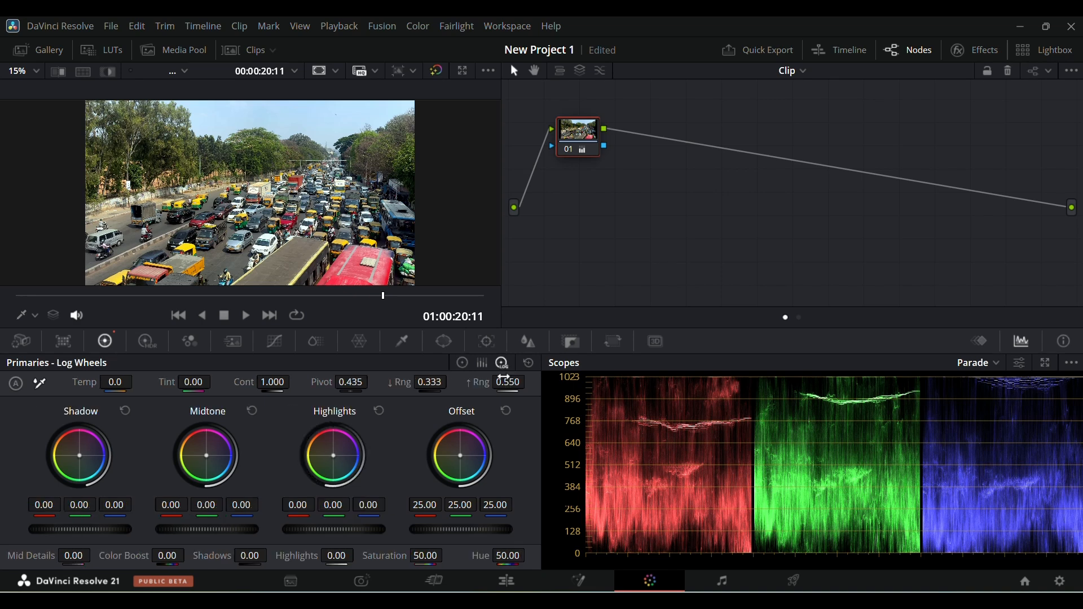
{"action": "left_click_drag", "start_coordinate": [80, 529], "coordinate": [62, 529]}
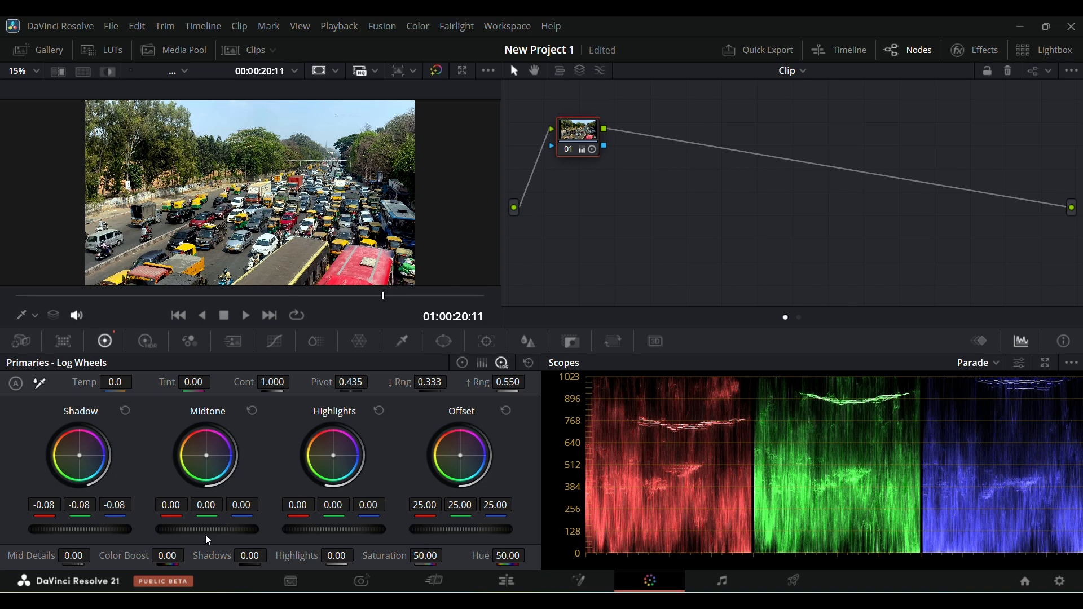
{"action": "left_click_drag", "start_coordinate": [261, 530], "coordinate": [336, 529]}
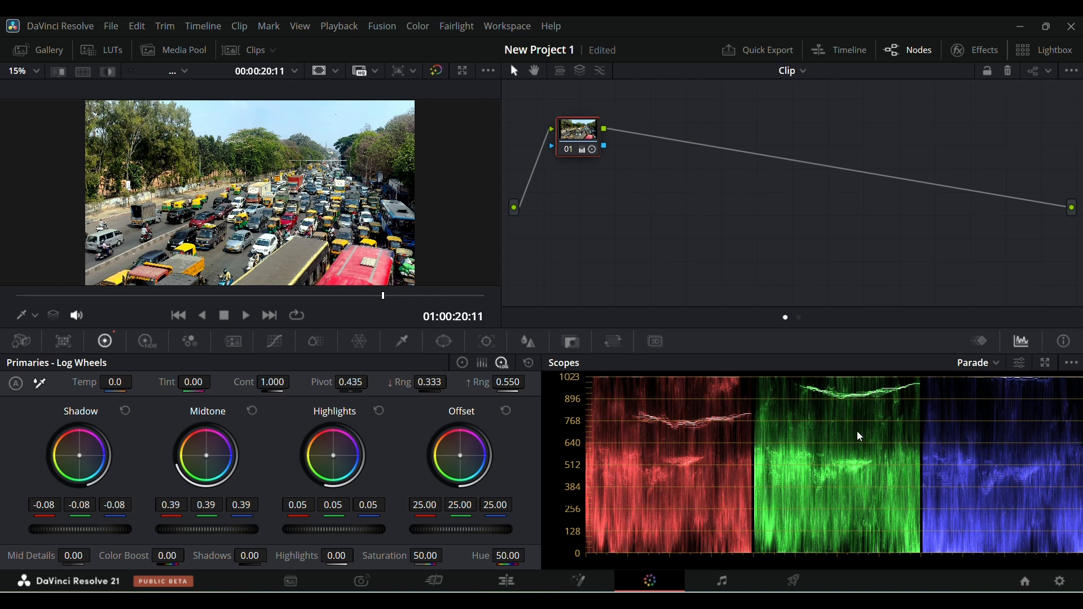
Step: View the graded clip full screen, then exit full screen
{"action": "key", "text": "ctrl+f"}
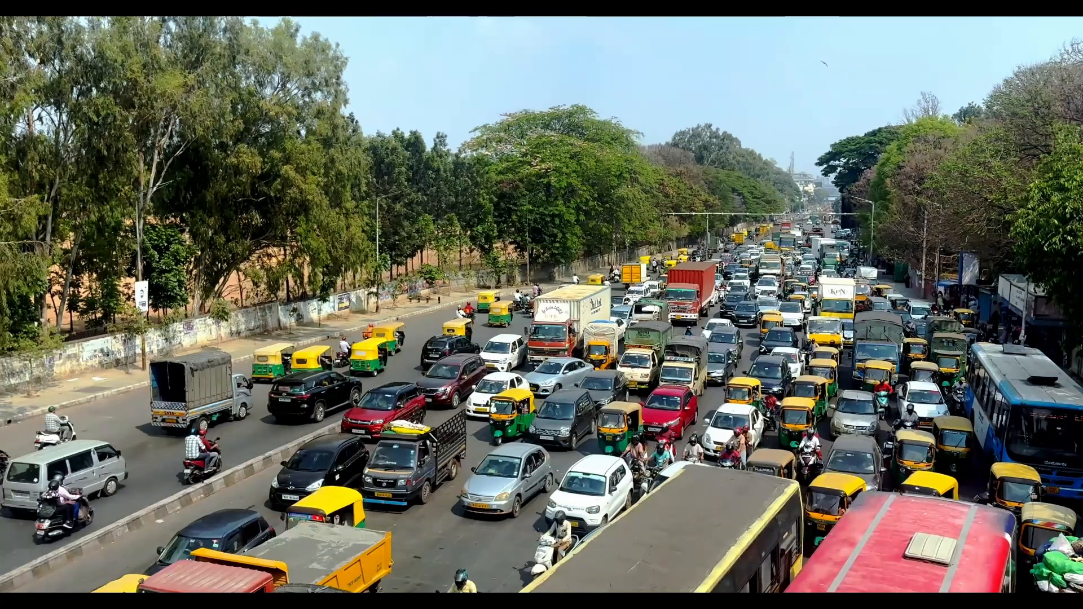
{"action": "key", "text": "Escape"}
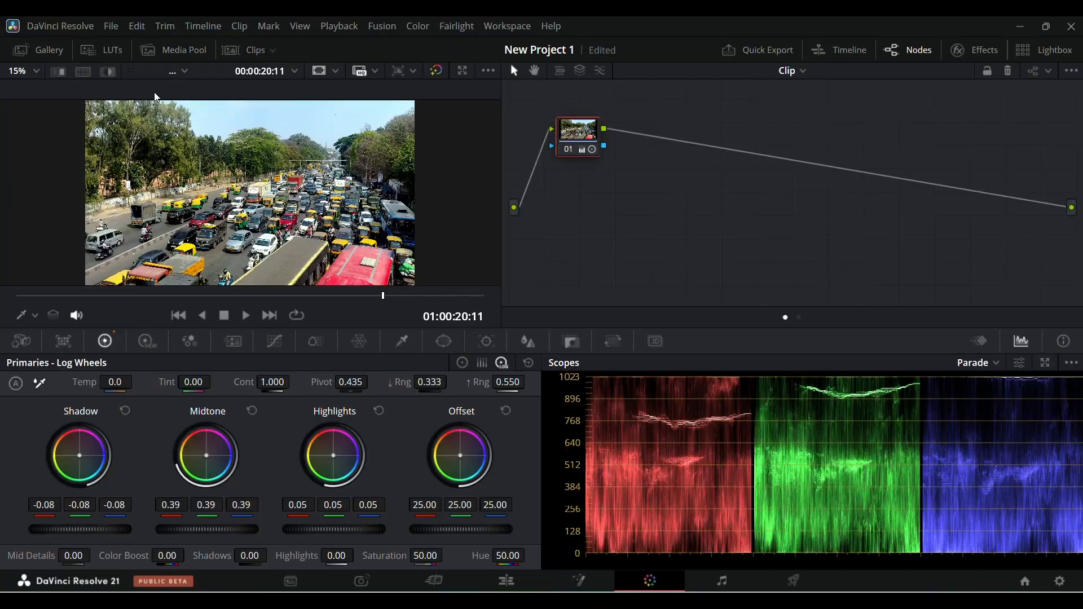
Step: Toggle the grade bypass to compare, then return to the primary Color Wheels
{"action": "left_click", "coordinate": [438, 72]}
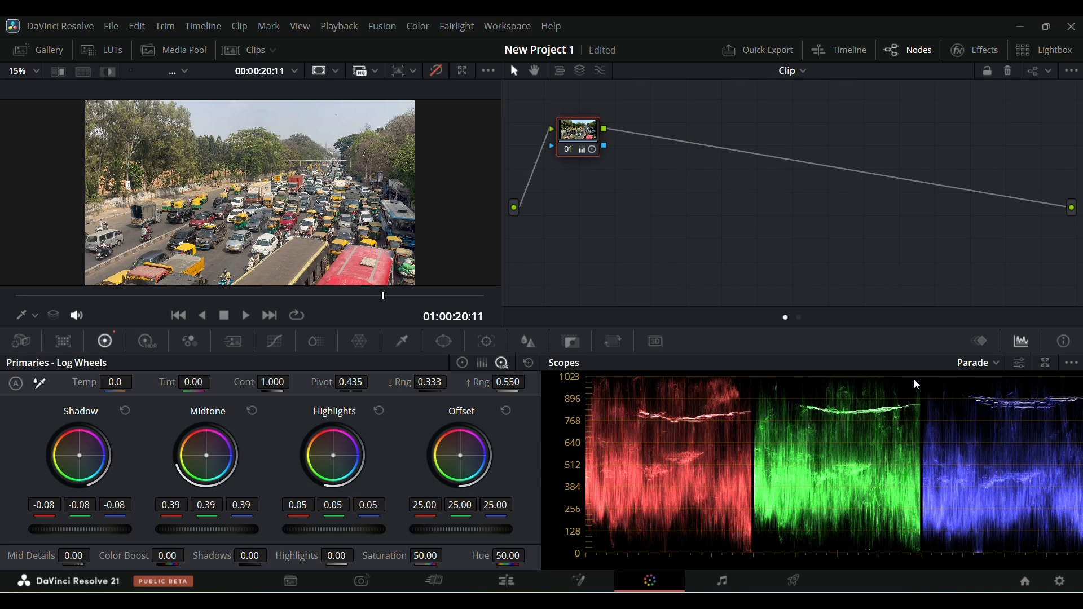
{"action": "left_click", "coordinate": [439, 71]}
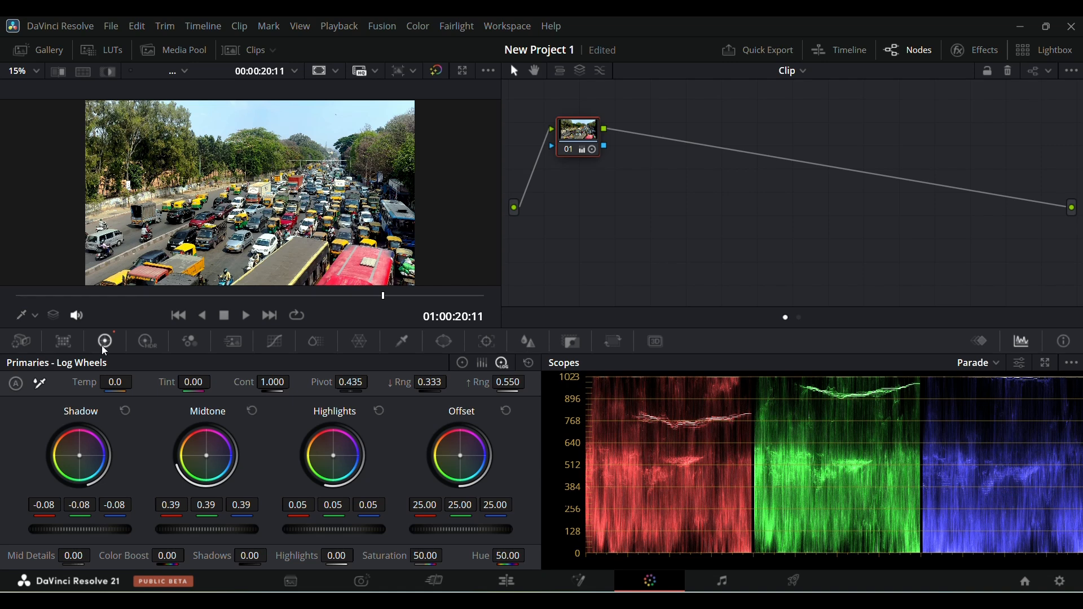
{"action": "left_click", "coordinate": [463, 363]}
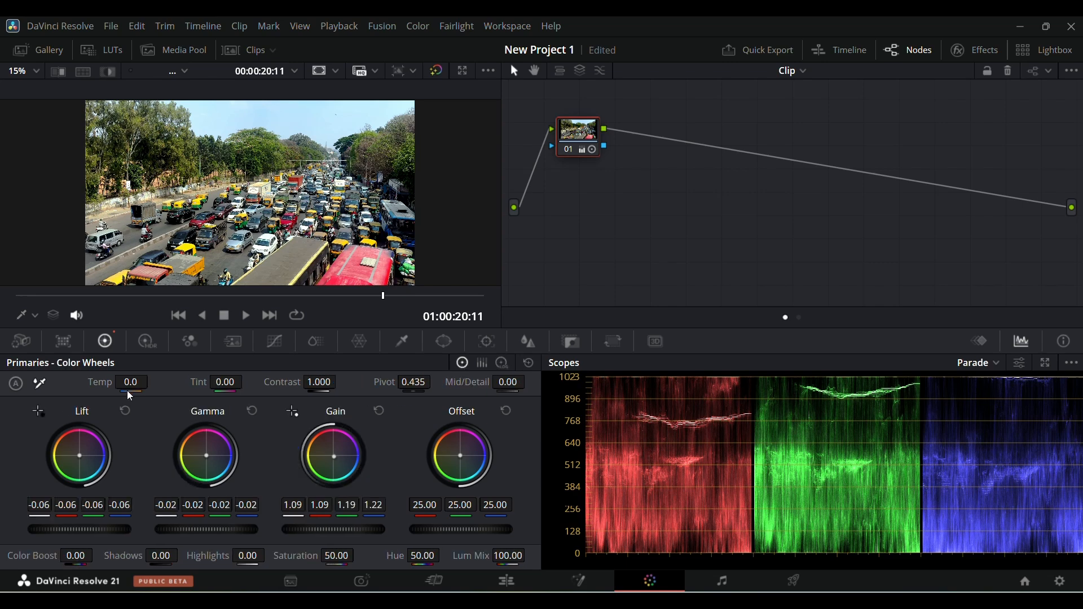